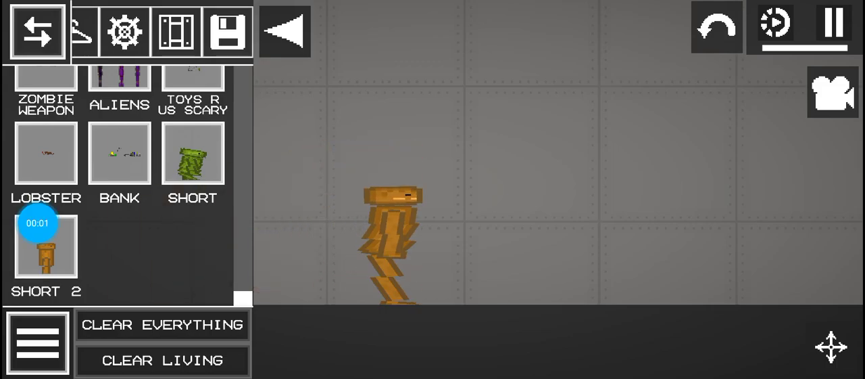
- Spawn the saved SHORT green melon ragdoll and drag it left of the orange one
left_click(338, 203)
left_click(285, 32)
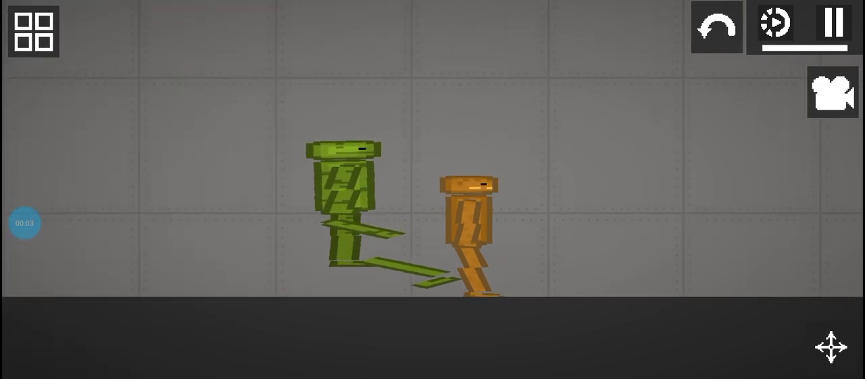
left_click_drag(348, 190, 271, 169)
scroll(433, 202, "up", 3)
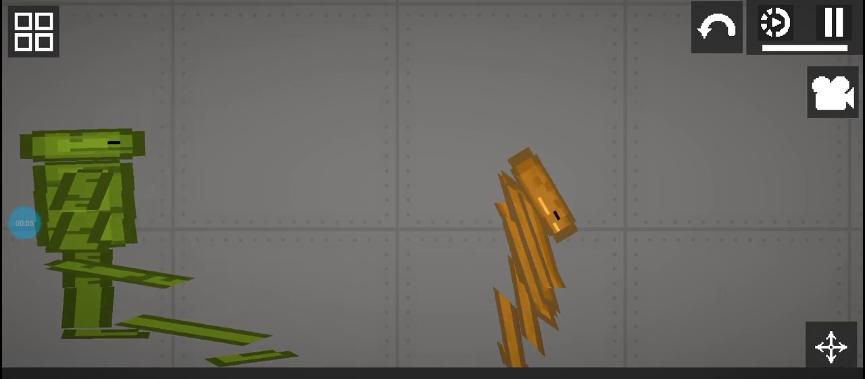
left_click(33, 31)
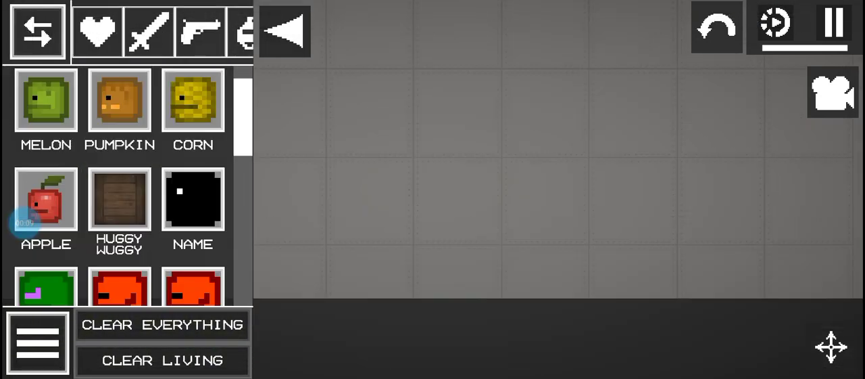
- Spawn a MELON ragdoll, then spawn a syringe from the syringe items
left_click(321, 135)
left_click_drag(229, 31, 101, 31)
left_click(98, 31)
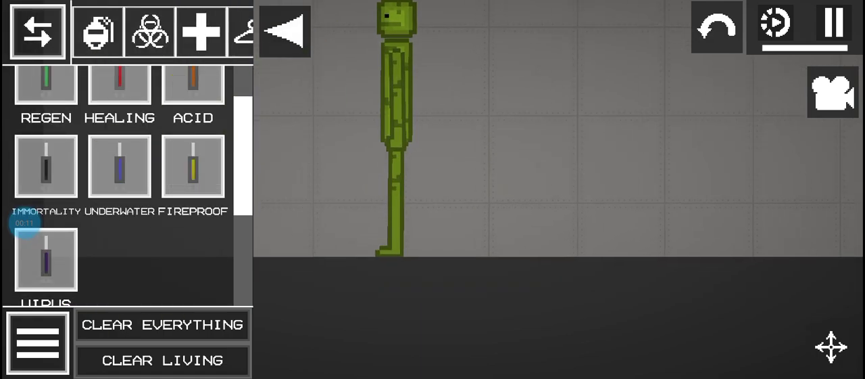
scroll(122, 169, "up", 2)
left_click(281, 227)
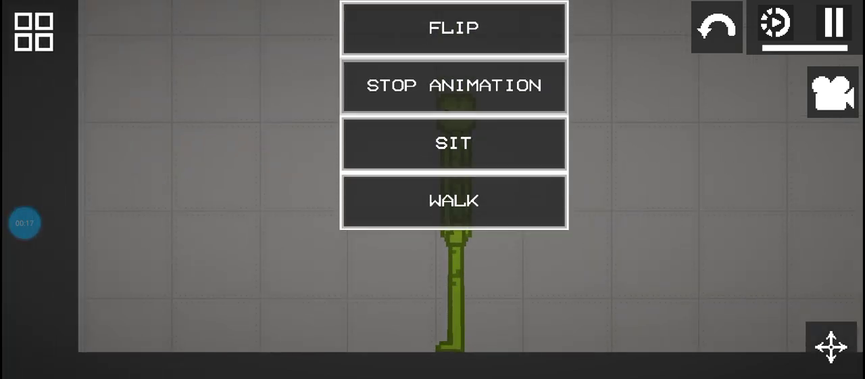
scroll(453, 115, "up", 1)
- Resize the melon ragdoll, dragging it down to a short size, then stop resizing
left_click(454, 28)
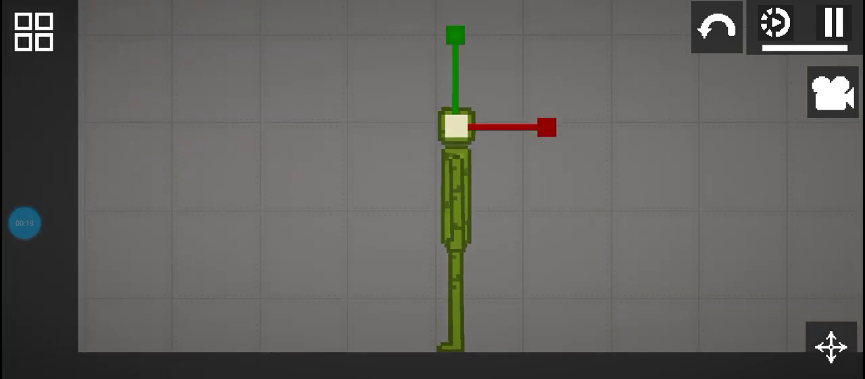
left_click_drag(455, 32, 455, 101)
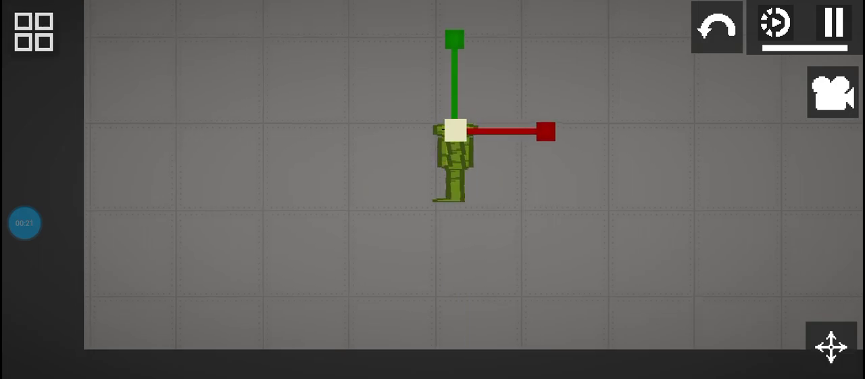
scroll(433, 203, "up", 3)
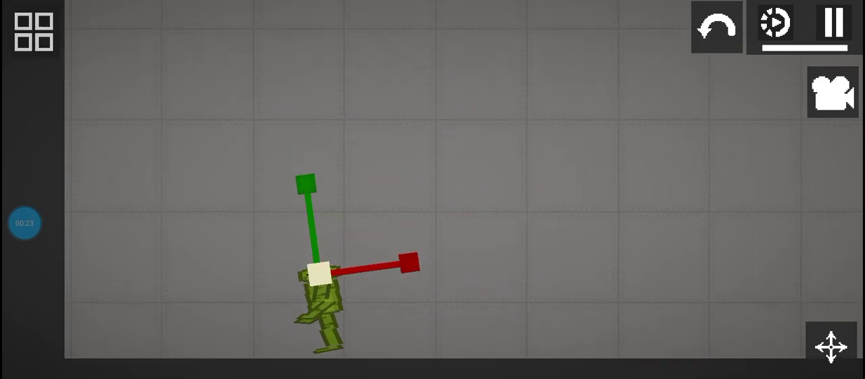
left_click(32, 30)
scroll(433, 203, "up", 3)
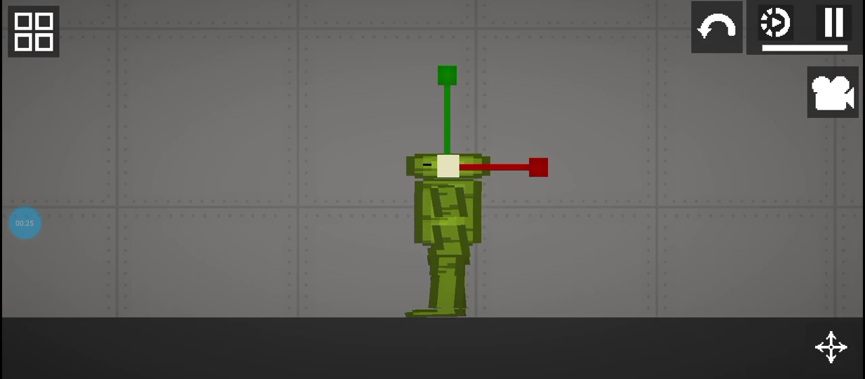
left_click(447, 189)
scroll(401, 162, "down", 3)
left_click(402, 192)
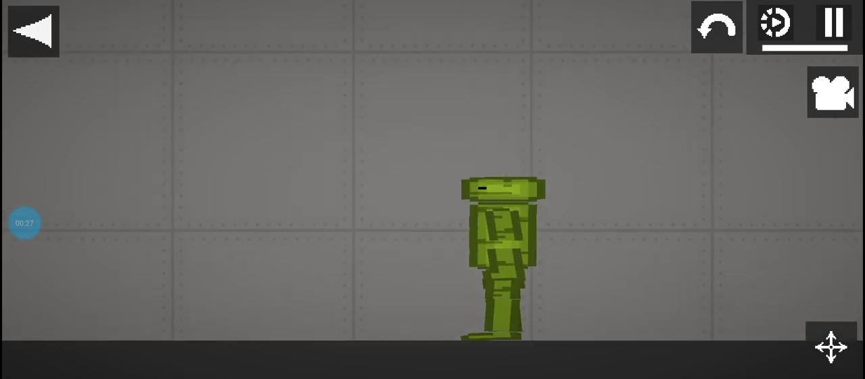
- Bring the spawnable item list back up on the syringe items
left_click(33, 31)
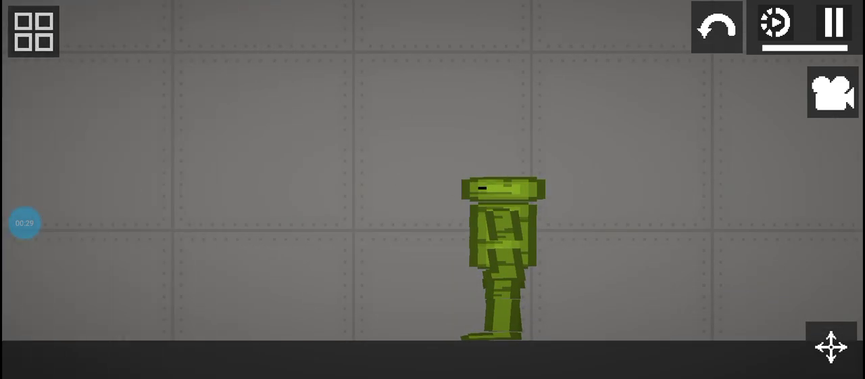
left_click(32, 30)
left_click(284, 30)
left_click(32, 31)
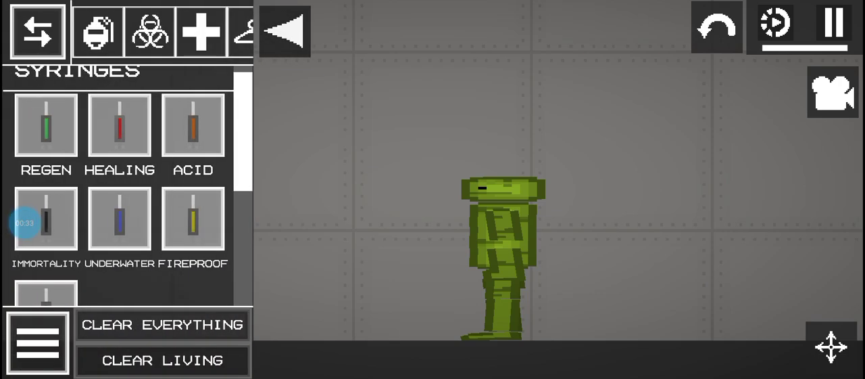
scroll(121, 189, "down", 2)
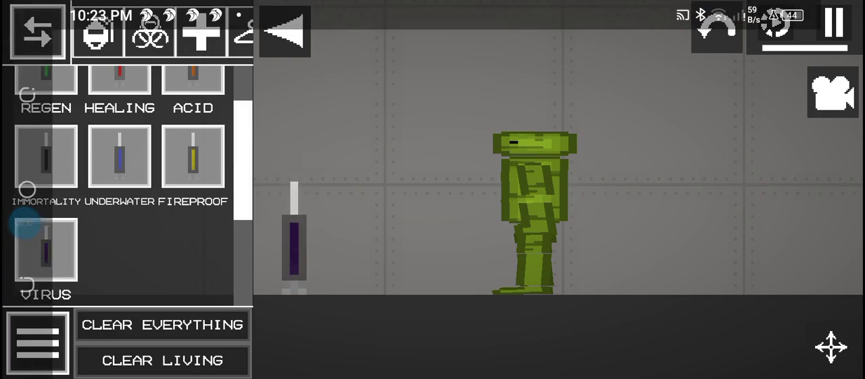
- Spawn a green REGEN syringe and stab the virus and regen syringes into the ragdoll
left_click(46, 80)
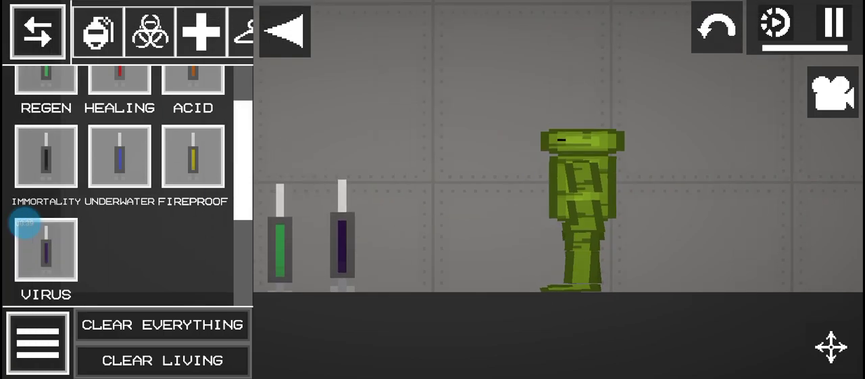
left_click(284, 30)
left_click_drag(342, 230, 419, 220)
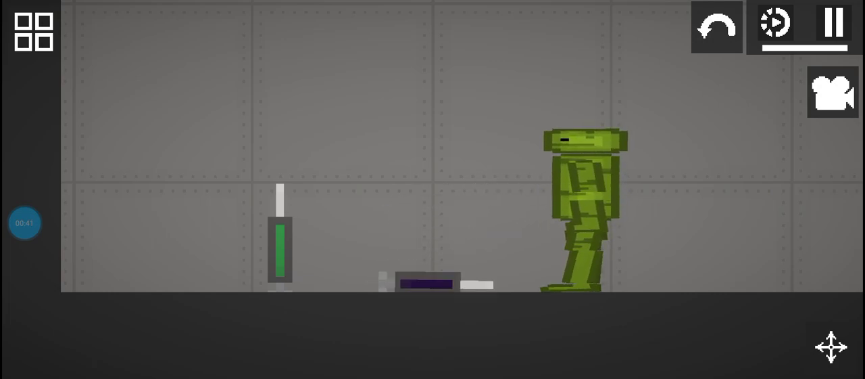
mouse_move(280, 230)
left_mouse_down()
mouse_move(190, 257)
mouse_move(385, 203)
left_mouse_up()
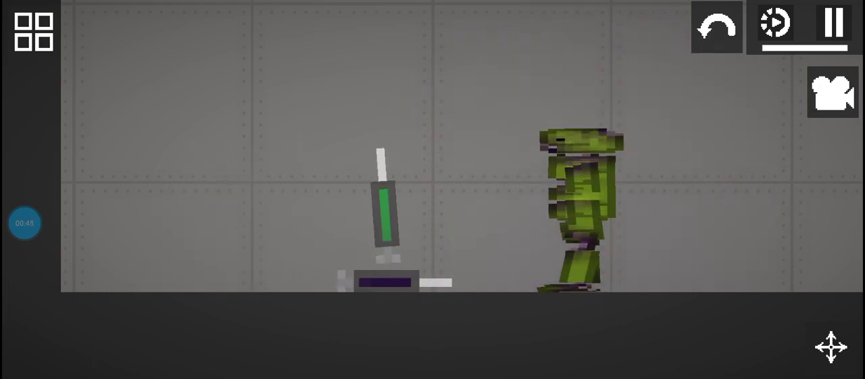
mouse_move(433, 240)
left_mouse_down()
mouse_move(500, 202)
mouse_move(378, 156)
left_mouse_up()
- Stab the green regen syringe into the melon ragdoll once more, then return to the syringe list
left_click(34, 31)
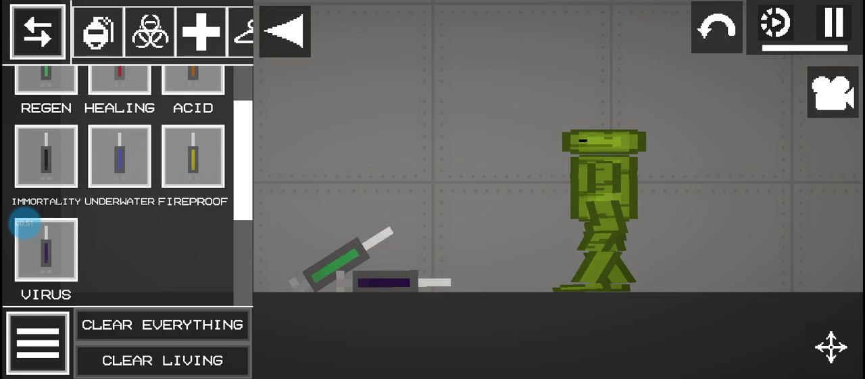
left_click(284, 31)
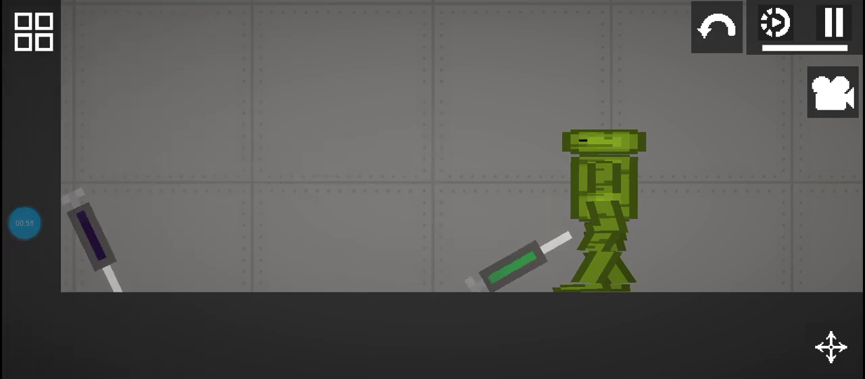
left_click_drag(413, 257, 554, 189)
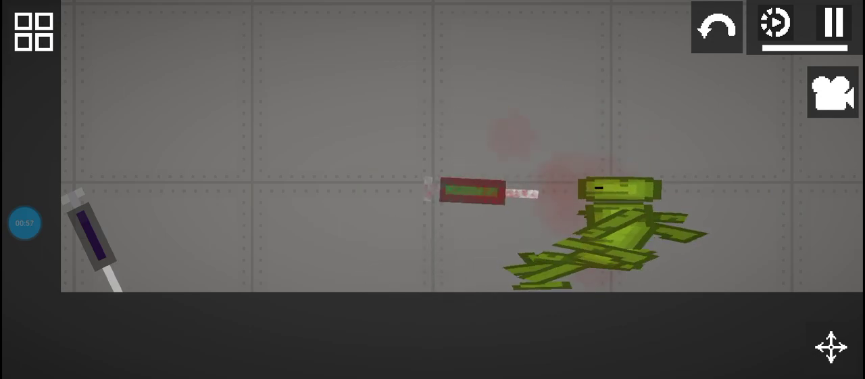
left_click(34, 32)
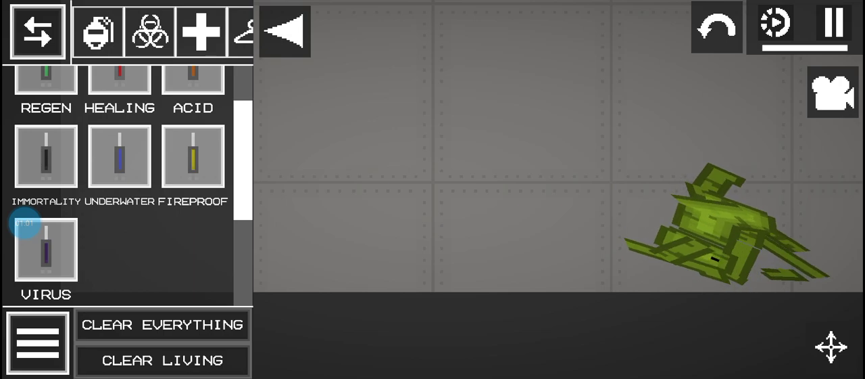
scroll(557, 203, "up", 2)
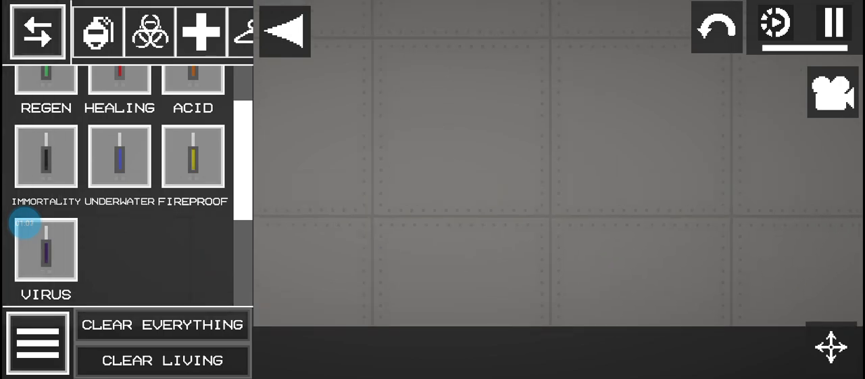
left_click(25, 226)
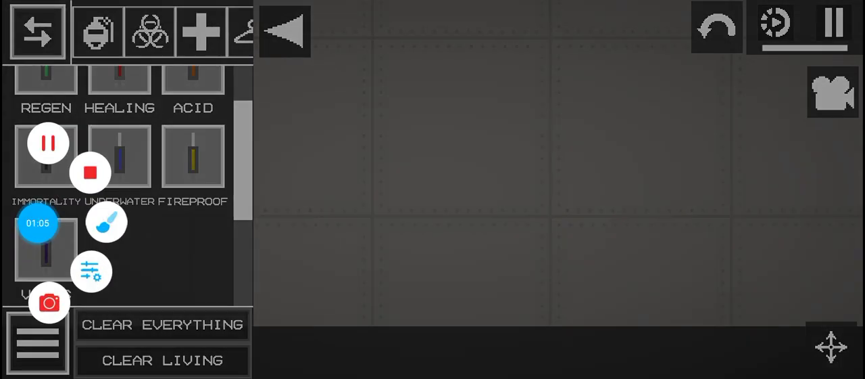